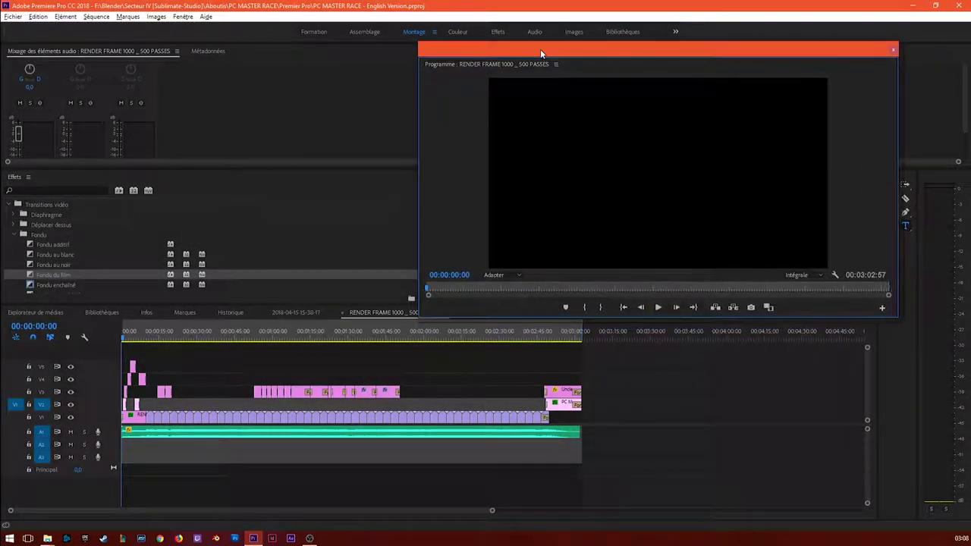
Scrub the sequence back to about one second, zoom the timeline in, and open the Fichier menu.
left_click_drag(132, 344, 203, 339)
key("=")
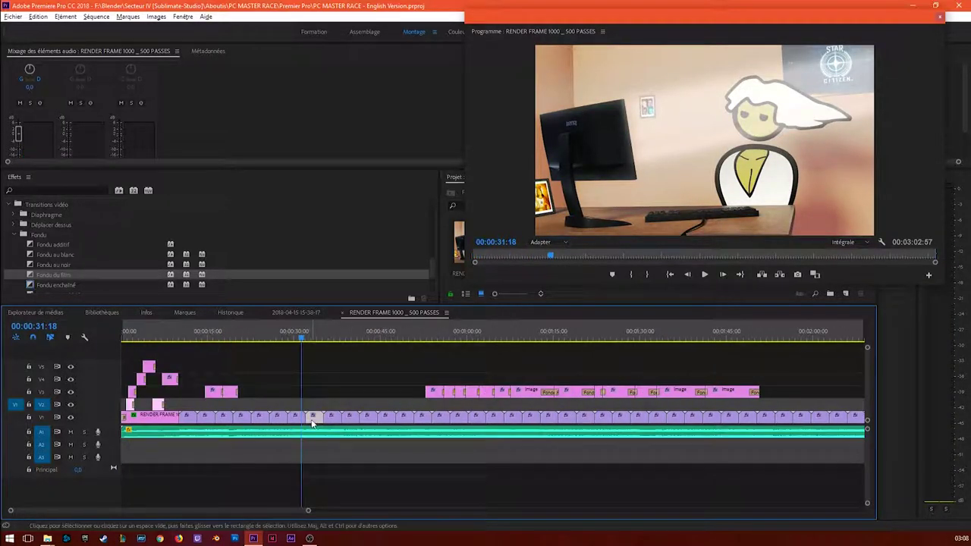
left_click(13, 16)
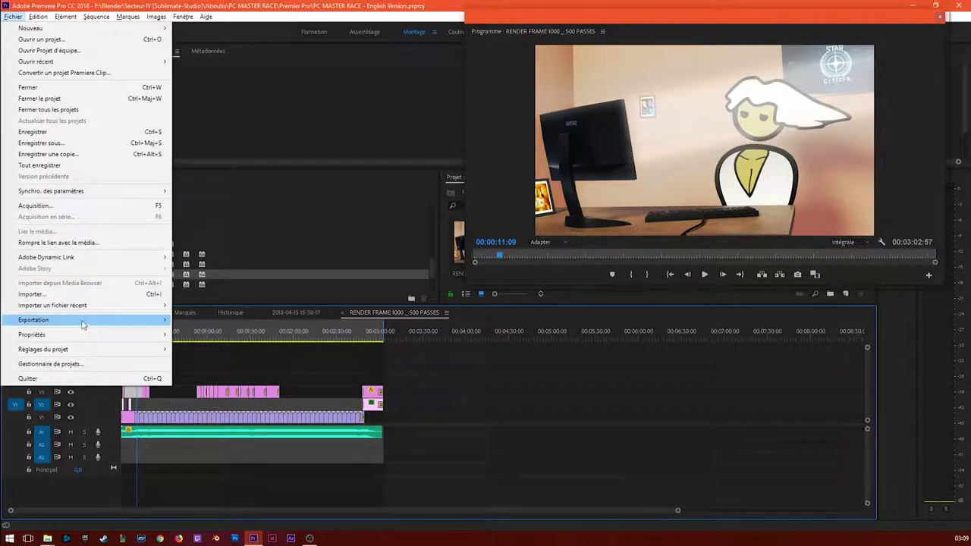
Start a media export of the sequence with the YouTube 2160p 4K preset.
mouse_move(33, 319)
left_click(202, 325)
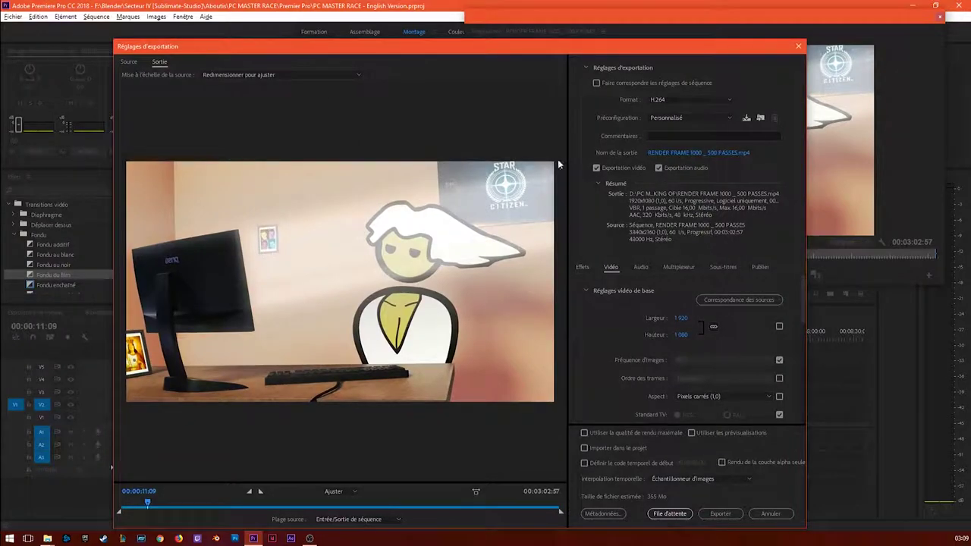
left_click(685, 118)
left_click(680, 498)
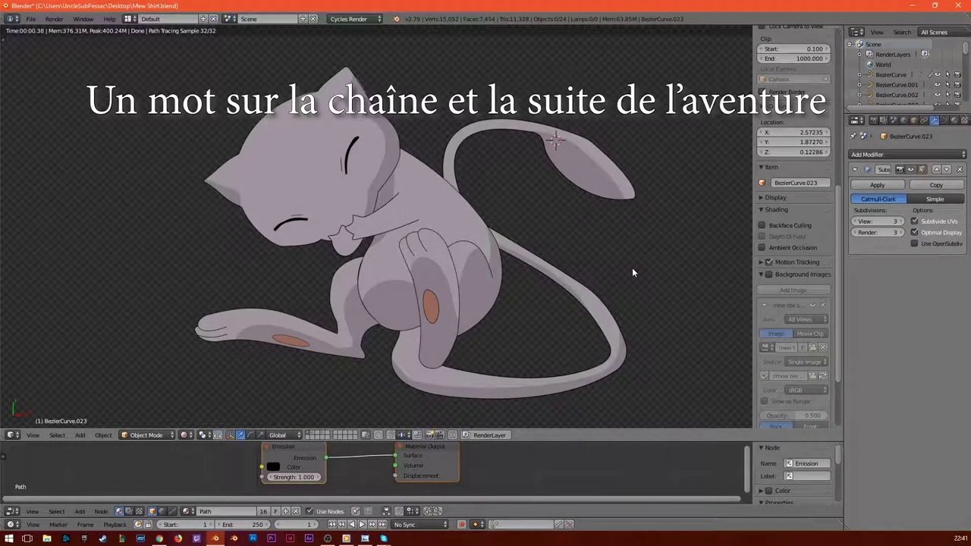
Select the Light pink body curve and tune its emission colour to a greyish purple.
right_click(632, 267)
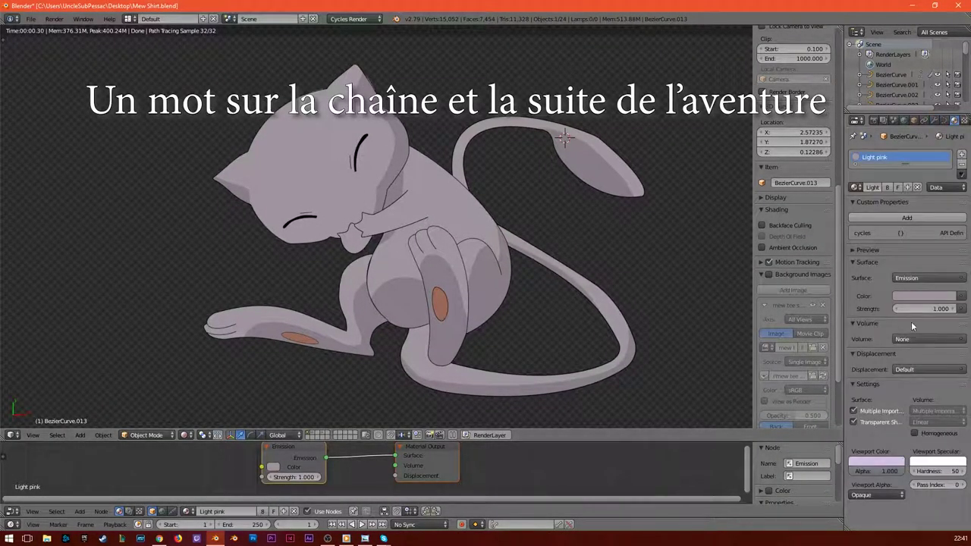
left_click(922, 296)
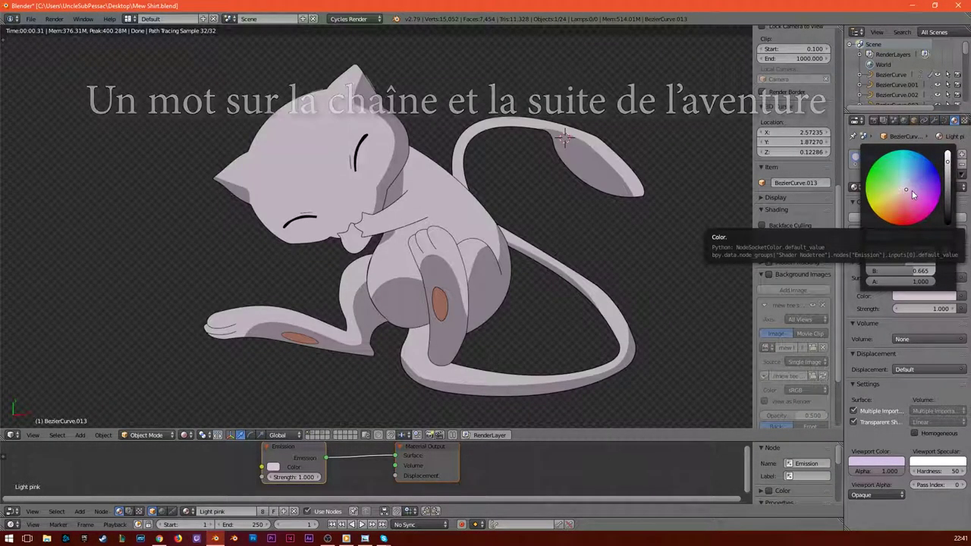
left_click(936, 205)
mouse_move(947, 161)
left_mouse_down()
mouse_move(947, 200)
mouse_move(947, 155)
mouse_move(897, 192)
mouse_move(911, 197)
mouse_move(880, 184)
mouse_move(948, 197)
left_mouse_up()
Shift the Shadow Pink emission colour from olive toward brown.
left_click(931, 296)
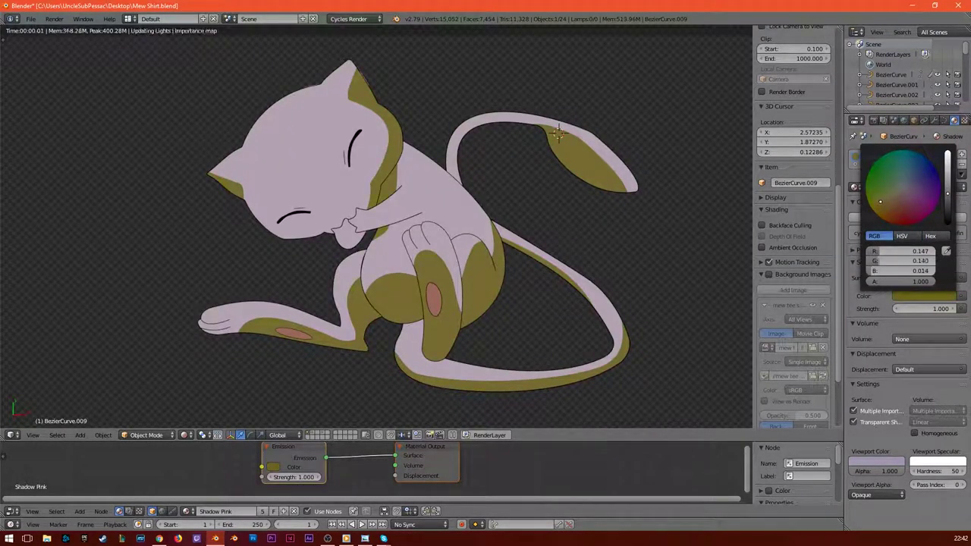
left_click_drag(880, 201, 901, 207)
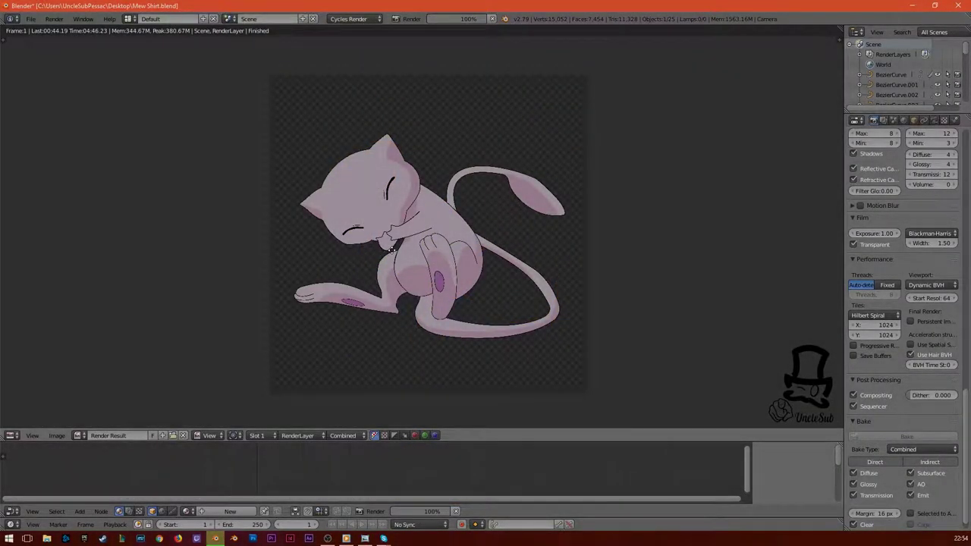
Fit the render in view and save it as the PNG 'Mew Shirt 8000x8000.png'.
scroll(424, 220, "up", 3)
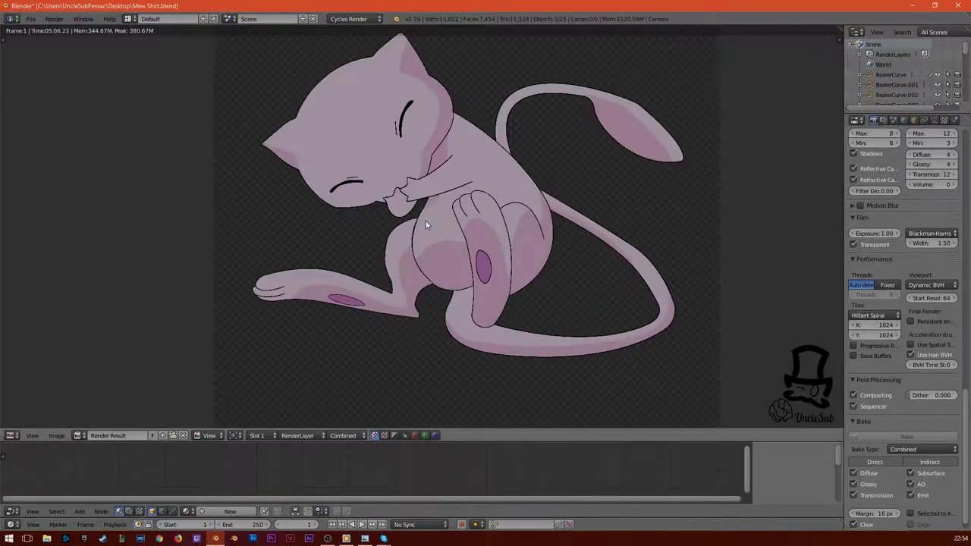
scroll(414, 267, "up", 5)
key("Home")
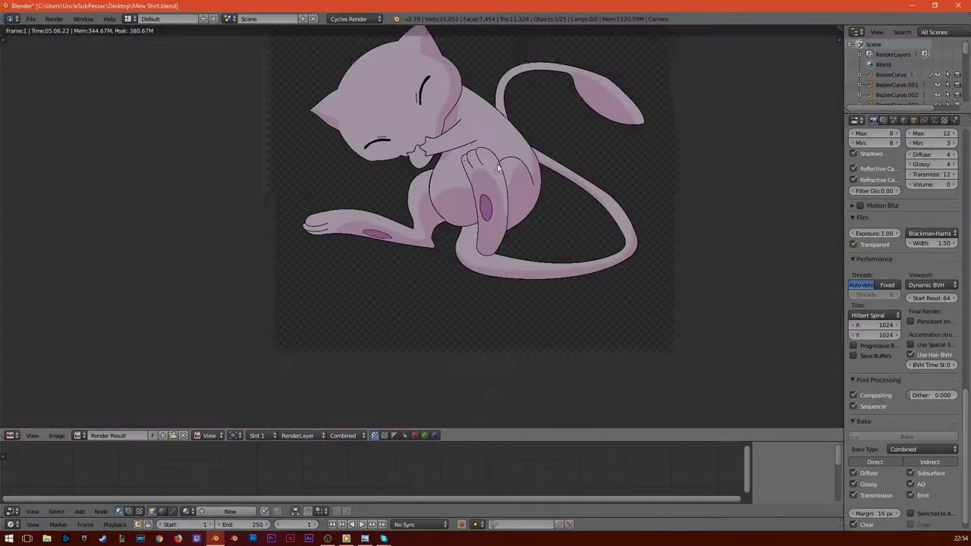
left_click(56, 436)
left_click(133, 382)
type("Mew Shirt 8000x8000.png")
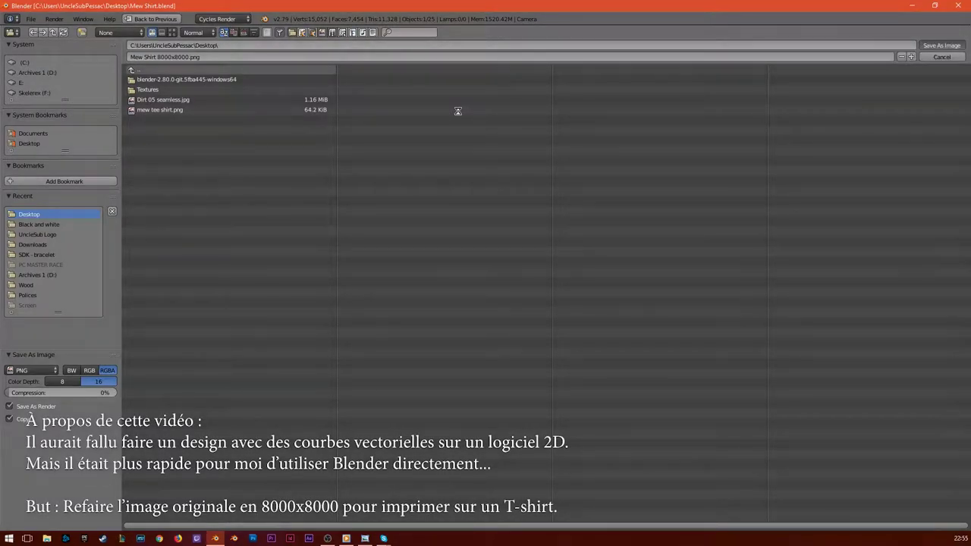
left_click(255, 538)
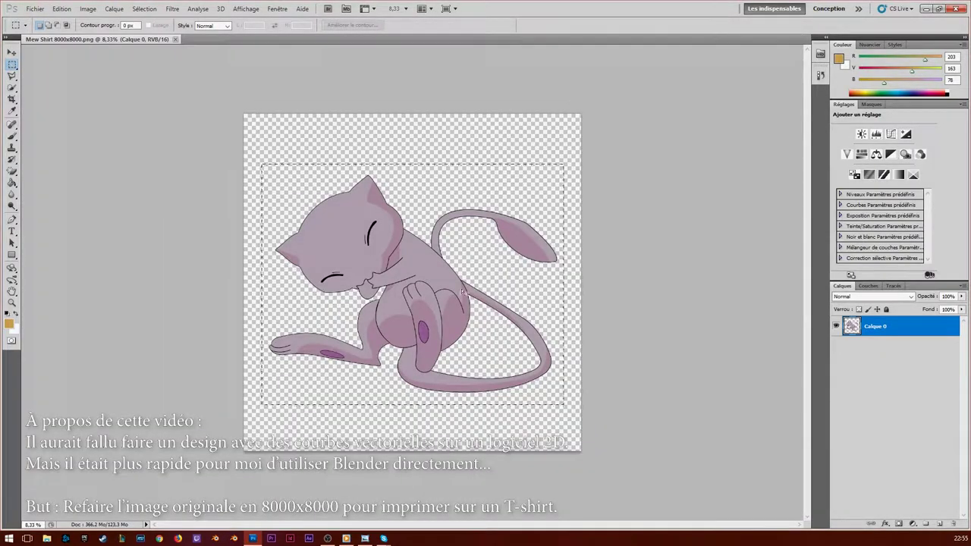
Crop the canvas to the marked area and try Vibrance without applying it.
left_click(88, 9)
left_click(106, 144)
left_click(88, 9)
left_click(251, 85)
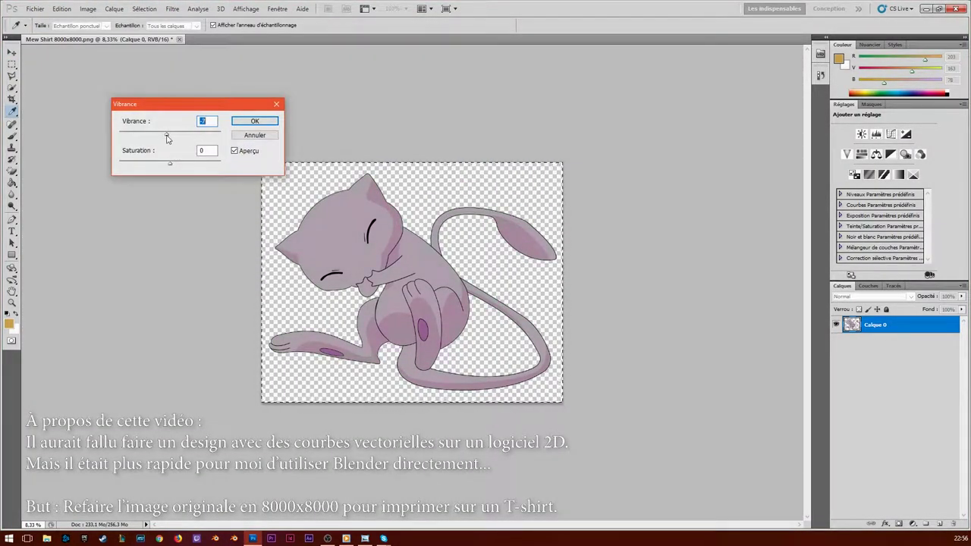
left_click(255, 121)
Apply a small positive hue shift in Teinte/Saturation so Mew turns more purple.
left_click(88, 8)
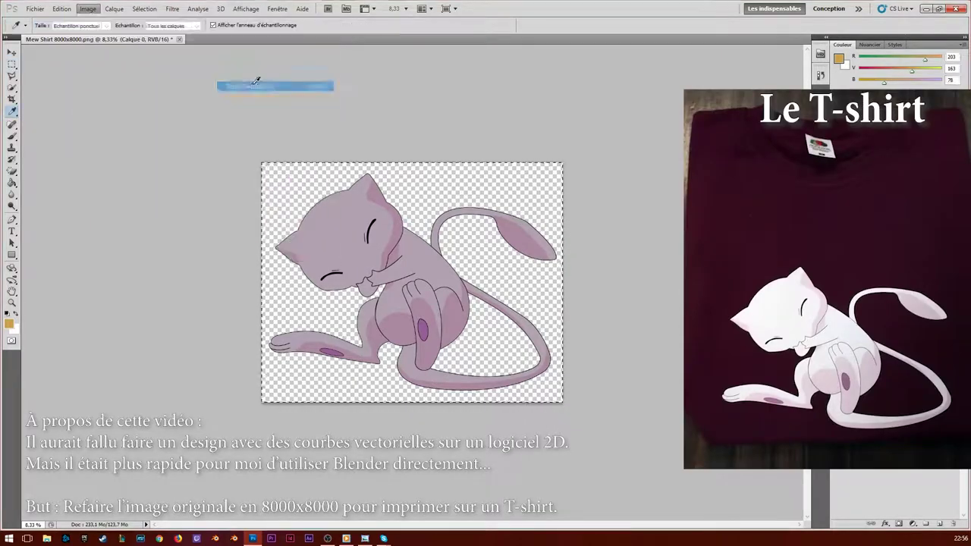
left_click(256, 86)
mouse_move(133, 144)
left_mouse_down()
mouse_move(108, 144)
mouse_move(139, 144)
left_mouse_up()
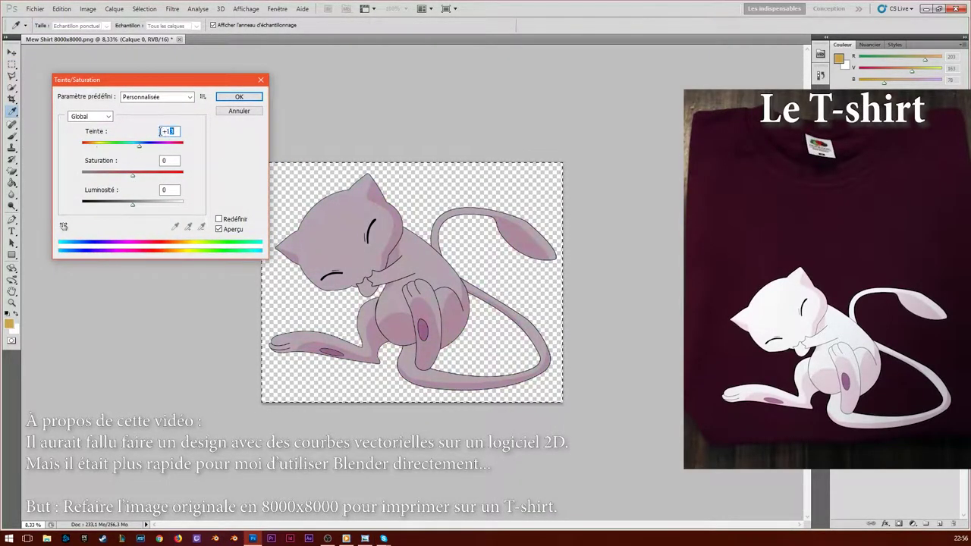